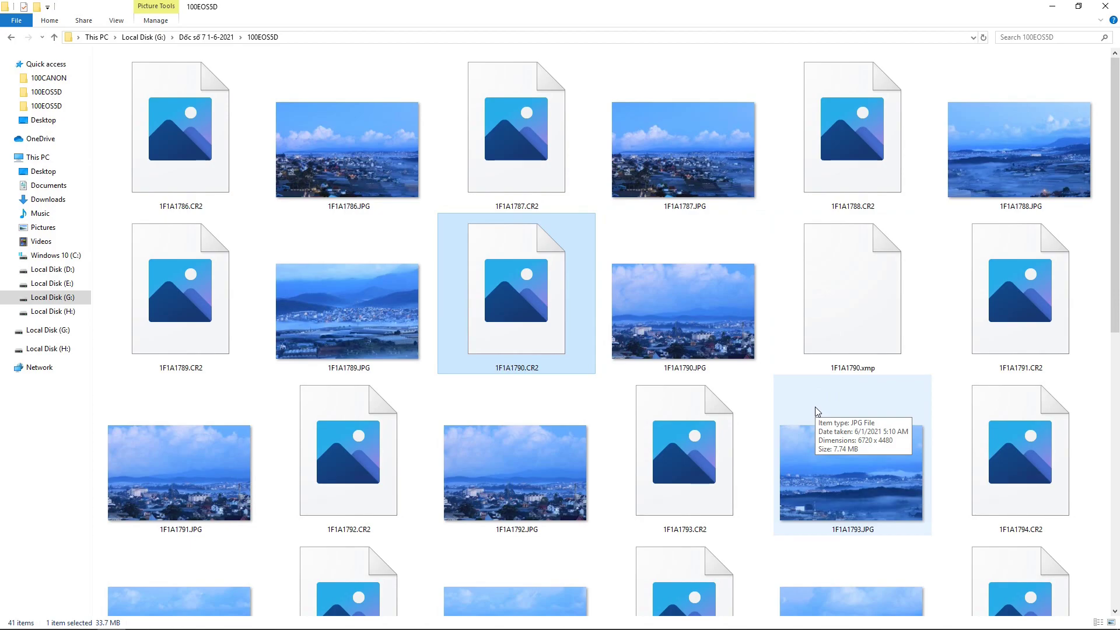
Open 1F1A1790.CR2 from File Explorer with Adobe Photoshop 2021, loading it into Camera Raw
{"action": "right_click", "coordinate": [506, 300]}
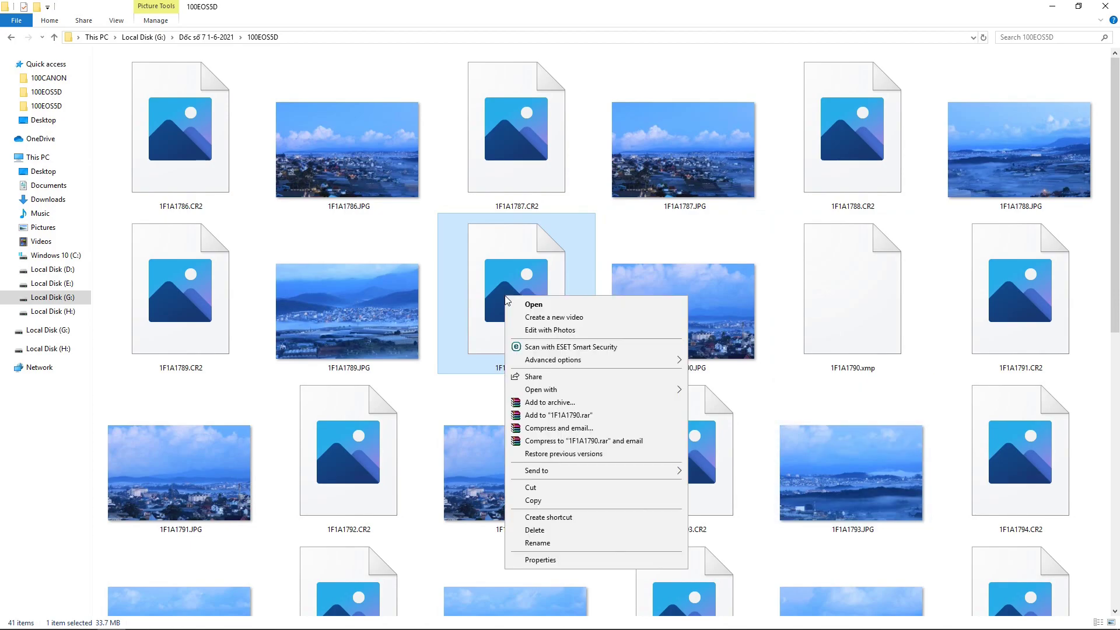
{"action": "mouse_move", "coordinate": [541, 389]}
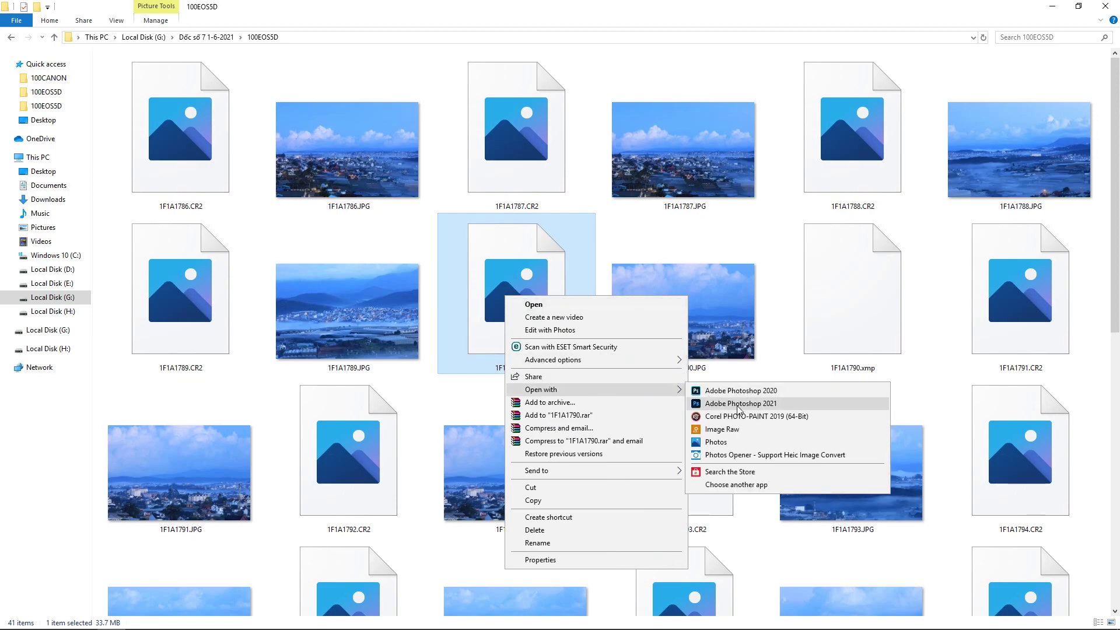
{"action": "left_click", "coordinate": [738, 404]}
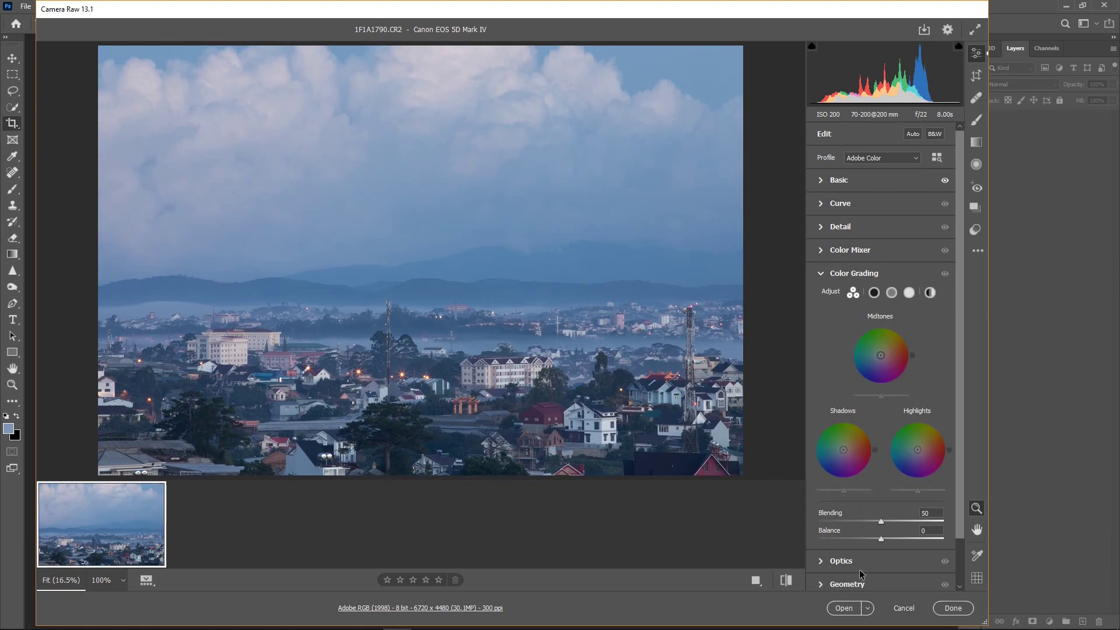
Open the raw photo from Camera Raw as a 6720 x 4480 px Photoshop document
{"action": "left_click", "coordinate": [844, 608]}
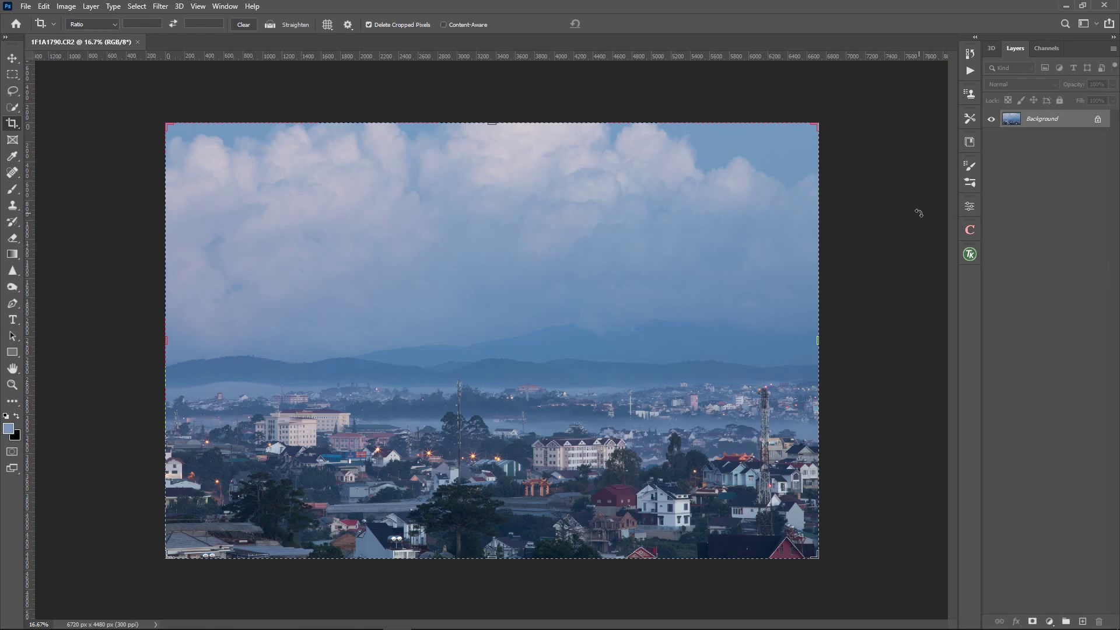
Duplicate the Background into Layer 1 with Ctrl+J and bring up the Image adjustments
{"action": "key", "text": "ctrl+j"}
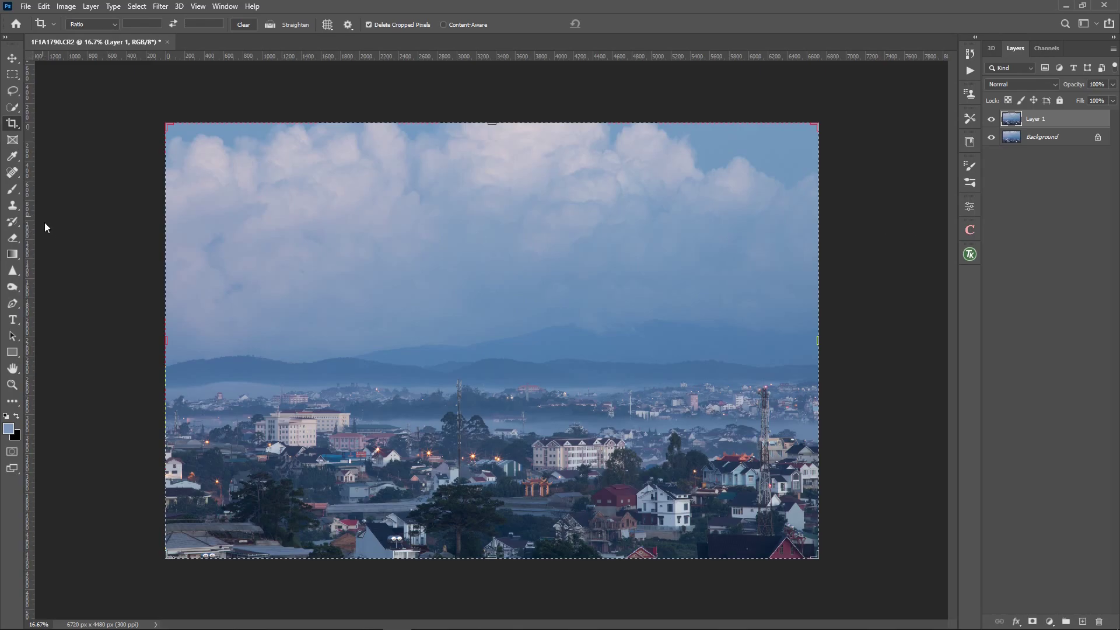
{"action": "left_click", "coordinate": [65, 7]}
{"action": "mouse_move", "coordinate": [85, 36]}
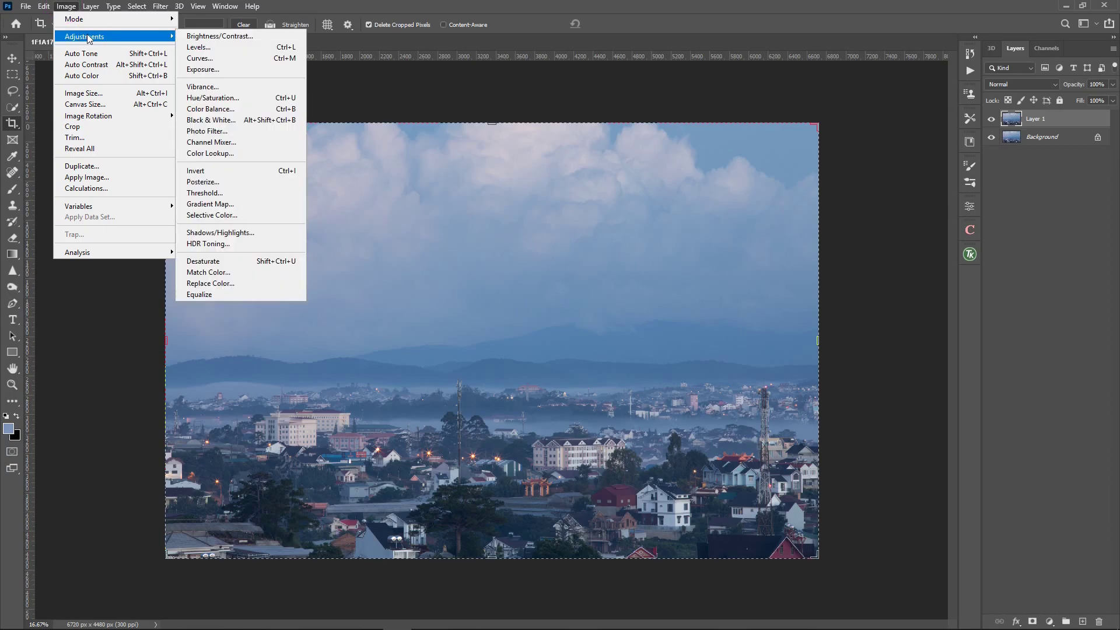
Use a Threshold preview to find the darkest areas and the brightest spots at level 201
{"action": "left_click", "coordinate": [211, 197]}
{"action": "left_click_drag", "start_coordinate": [533, 236], "coordinate": [481, 133]}
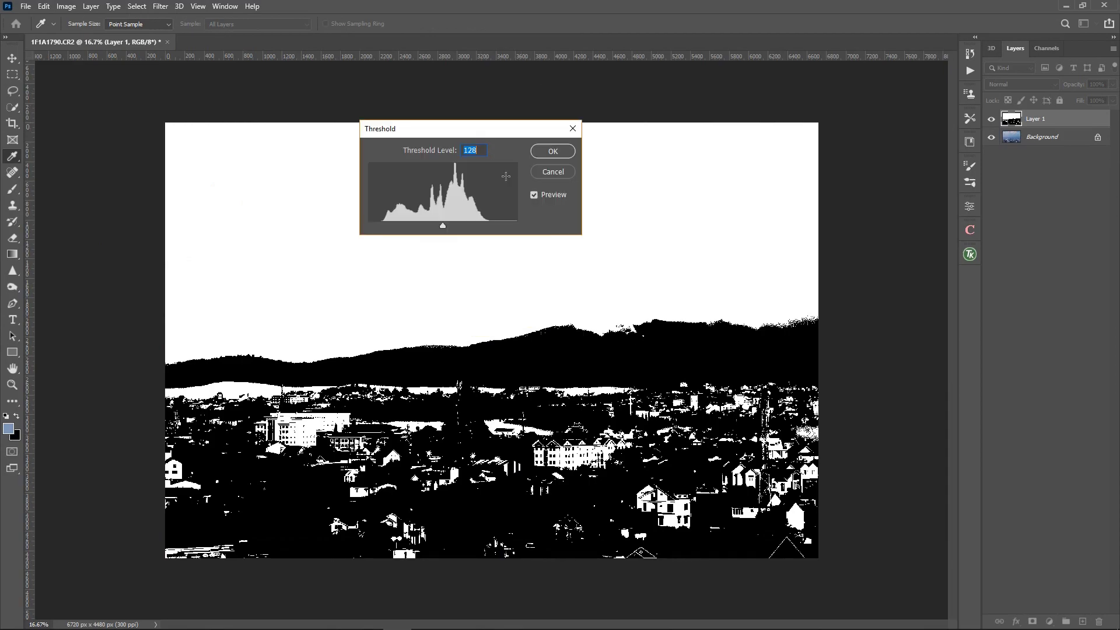
{"action": "left_click", "coordinate": [443, 228]}
{"action": "left_click_drag", "start_coordinate": [443, 229], "coordinate": [388, 229]}
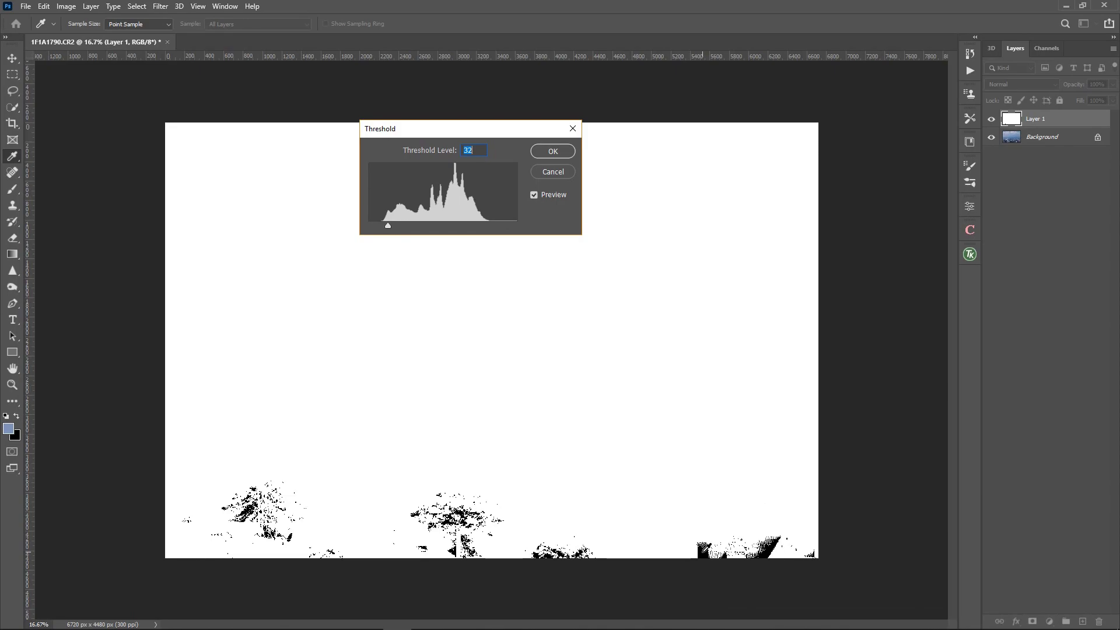
{"action": "key", "text": "F8"}
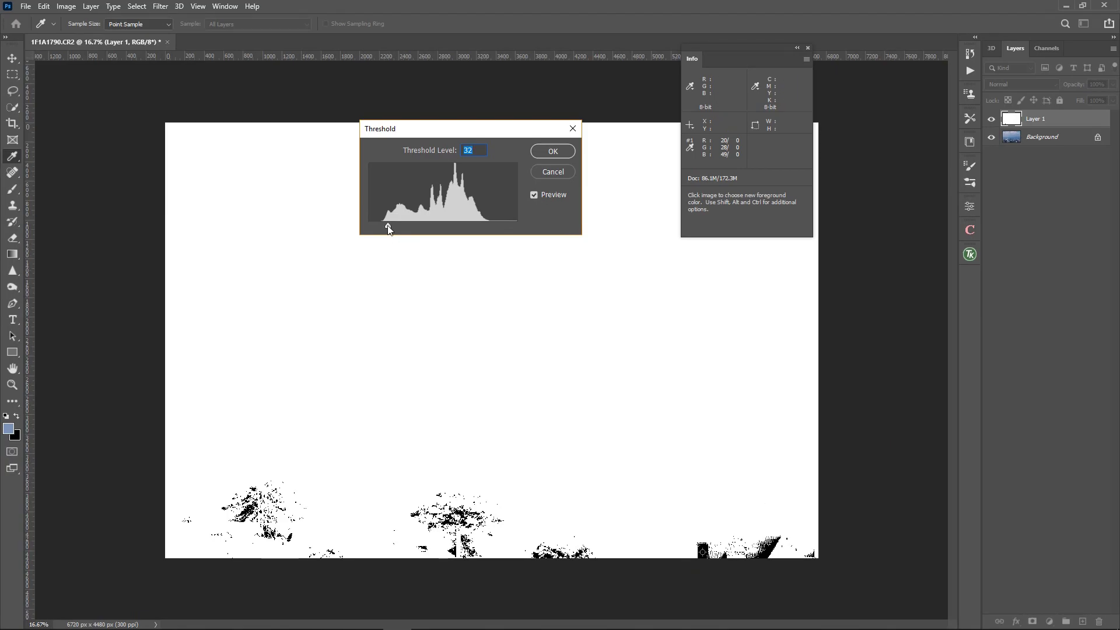
{"action": "left_click_drag", "start_coordinate": [387, 226], "coordinate": [484, 227]}
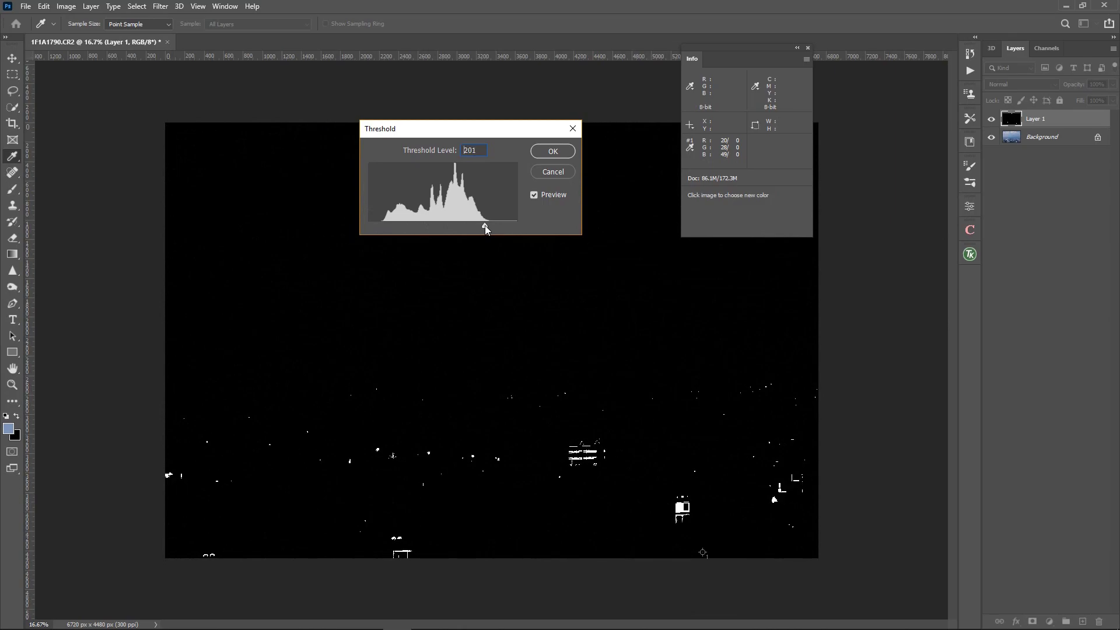
{"action": "left_click_drag", "start_coordinate": [484, 226], "coordinate": [484, 225]}
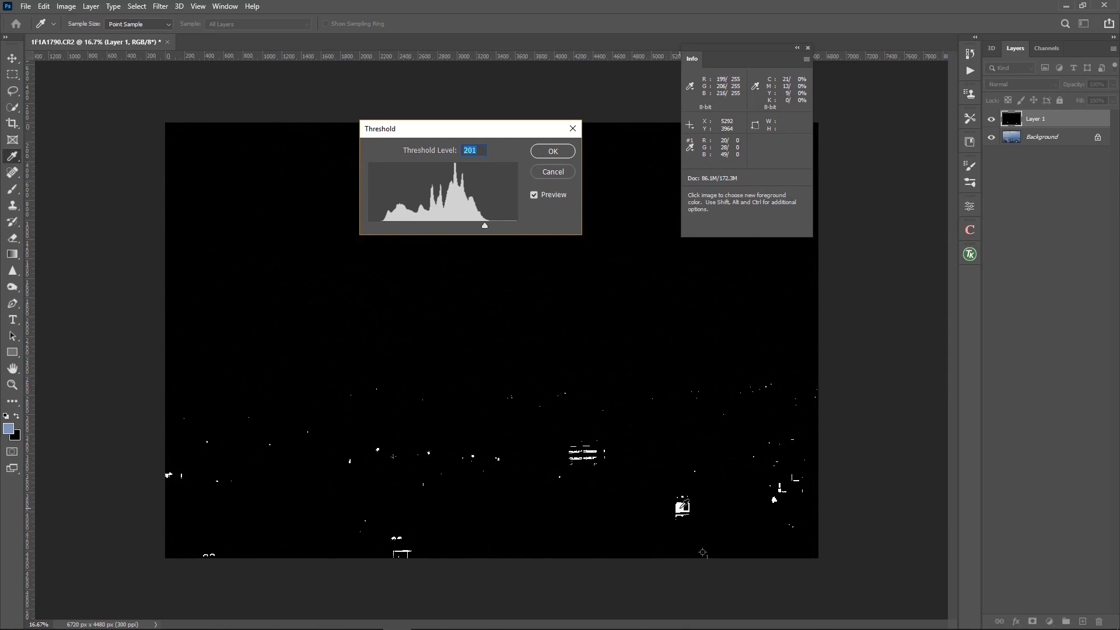
Place a colour sampler on the brightest spot, then cancel Threshold to leave the photo unchanged
{"action": "key", "text": "shift"}
{"action": "left_click", "coordinate": [681, 506], "text": "shift"}
{"action": "left_click_drag", "start_coordinate": [482, 128], "coordinate": [526, 287]}
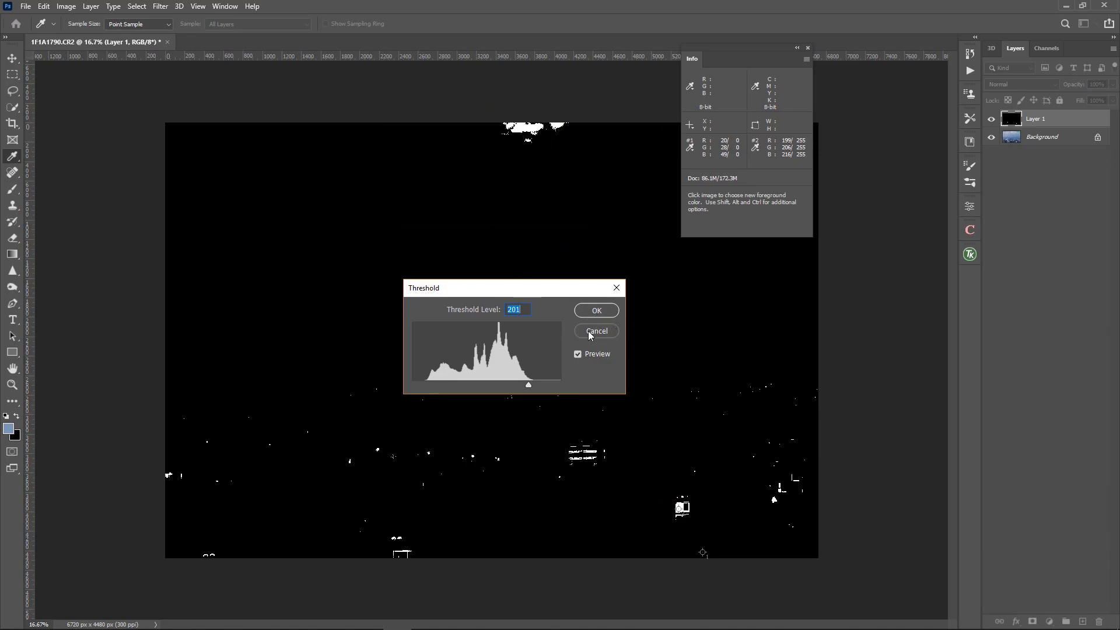
{"action": "left_click", "coordinate": [600, 331]}
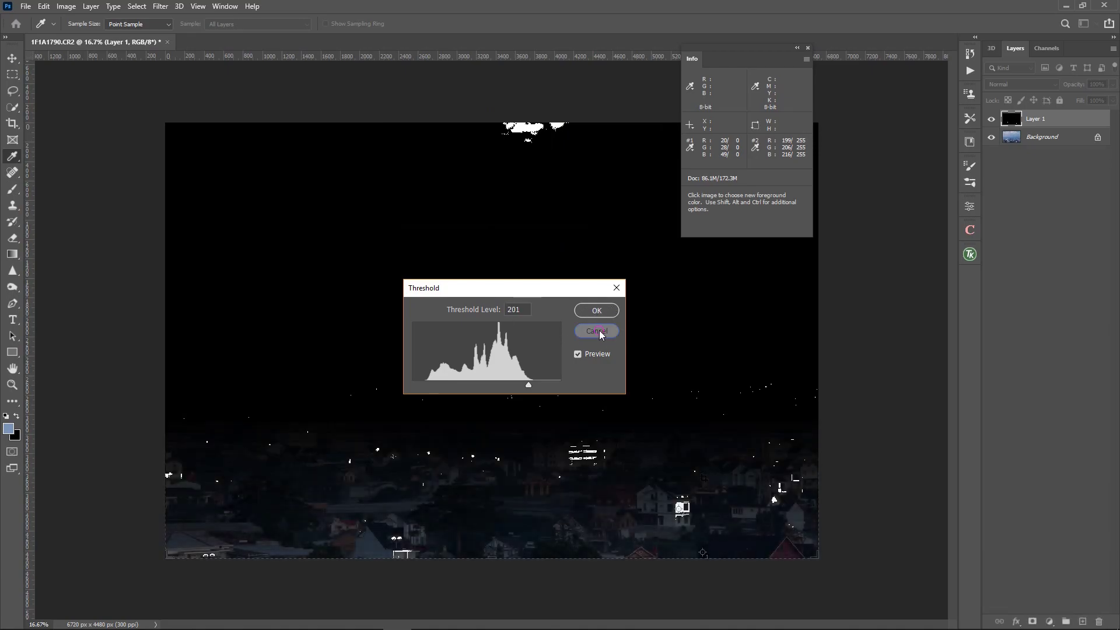
{"action": "key", "text": "c"}
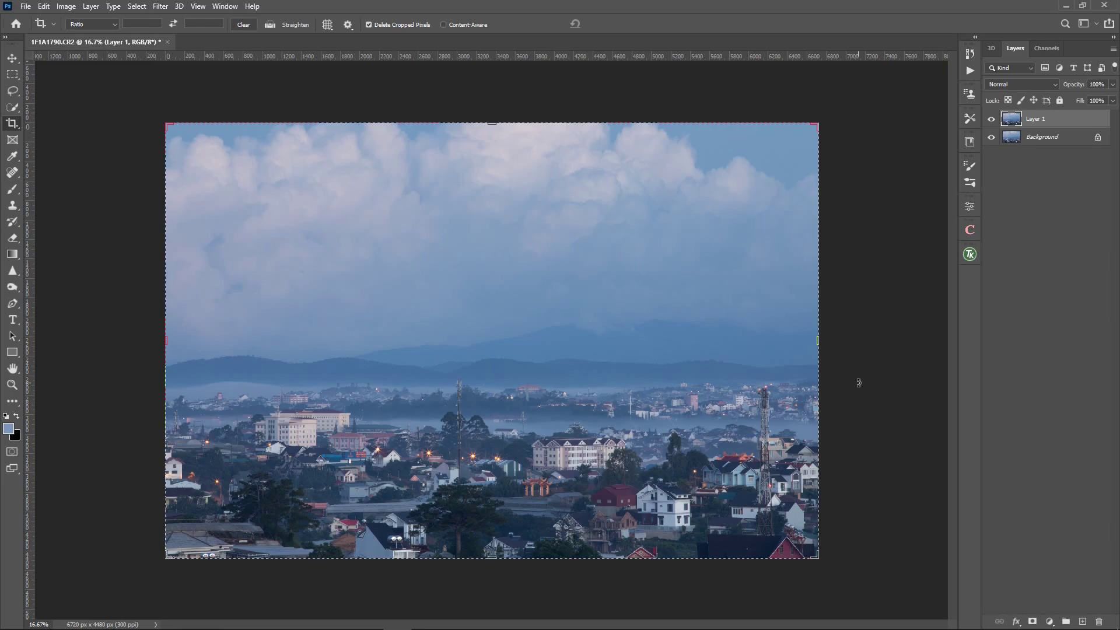
In Levels for Layer 1, set the black point from the darkest sampled spot
{"action": "key", "text": "ctrl+l"}
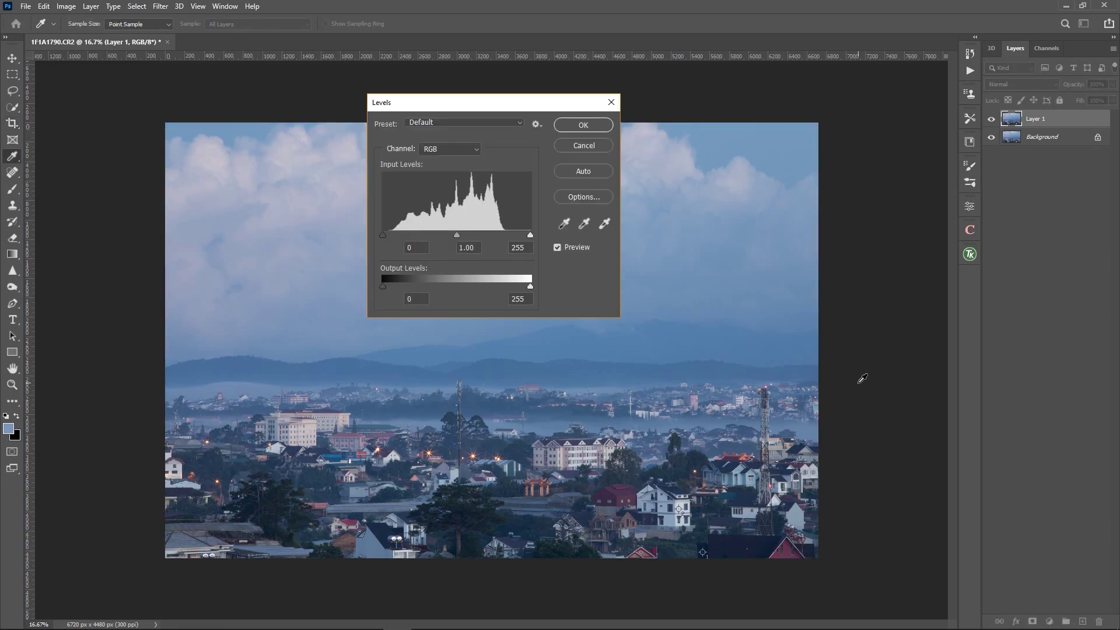
{"action": "left_click", "coordinate": [564, 224]}
{"action": "left_click", "coordinate": [602, 226]}
{"action": "left_click", "coordinate": [564, 224]}
{"action": "left_click", "coordinate": [565, 228]}
{"action": "left_click", "coordinate": [564, 226]}
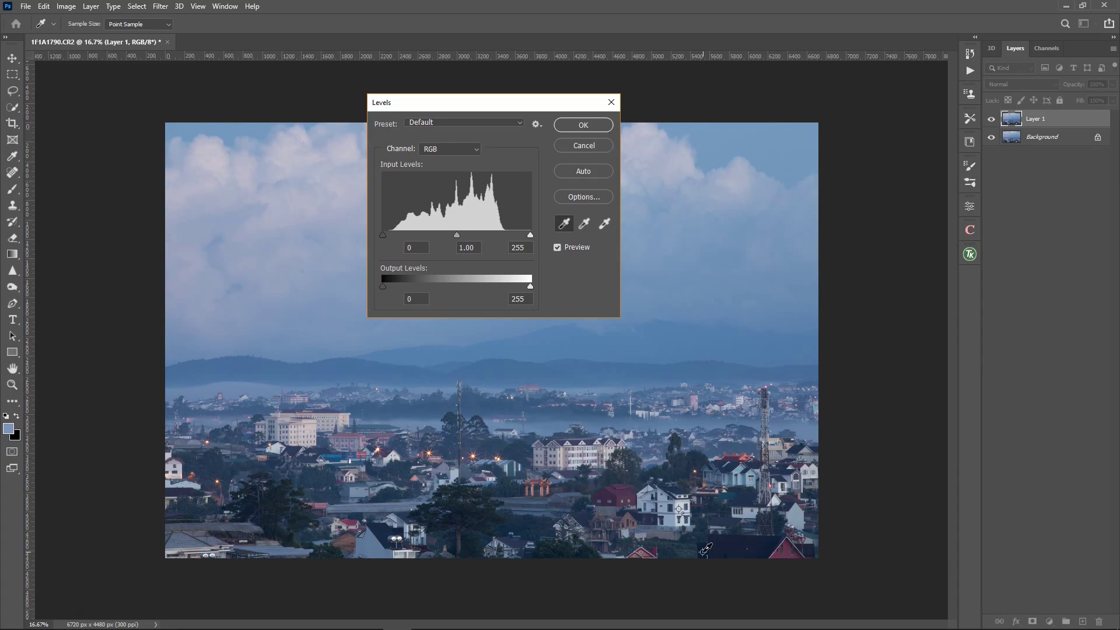
{"action": "left_click", "coordinate": [703, 553]}
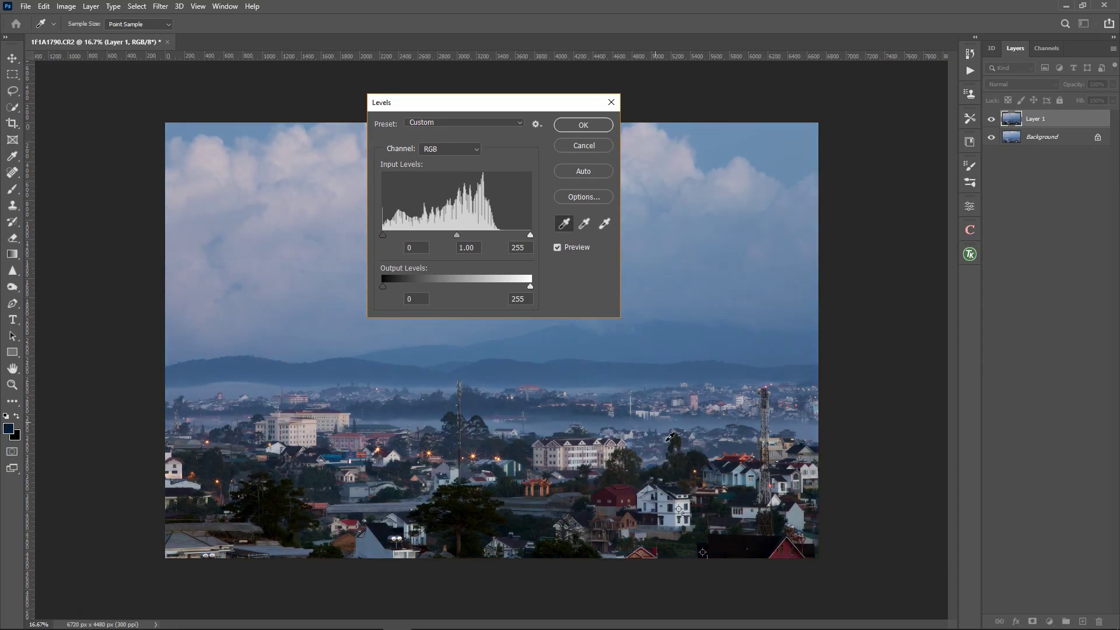
Set the Levels white point from the white house and apply the correction
{"action": "left_click", "coordinate": [604, 223]}
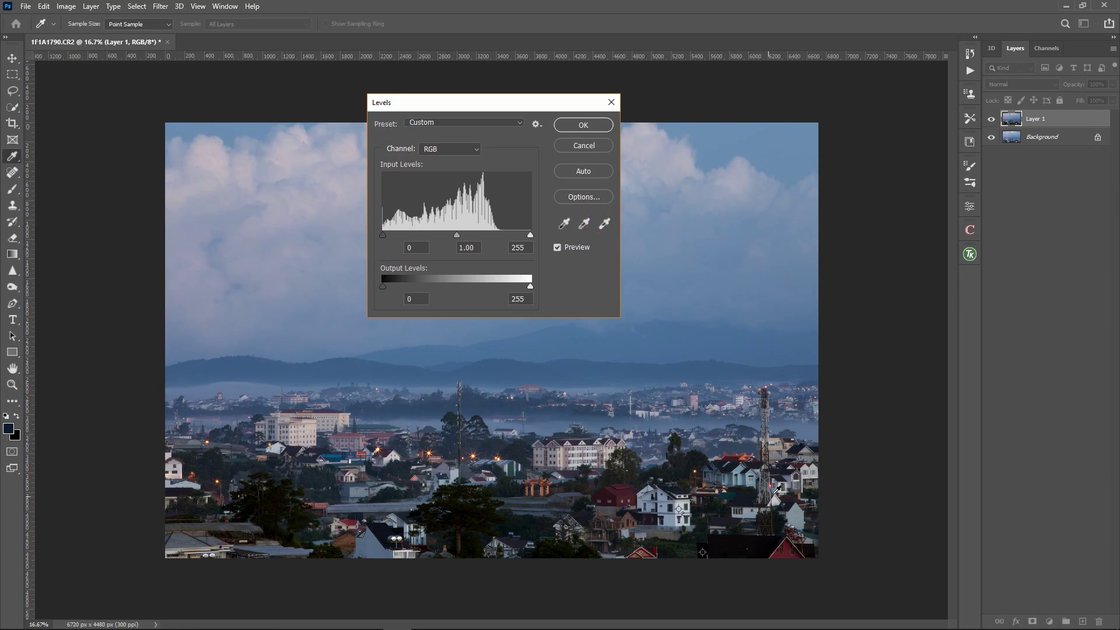
{"action": "left_click", "coordinate": [681, 507]}
{"action": "left_click", "coordinate": [605, 225]}
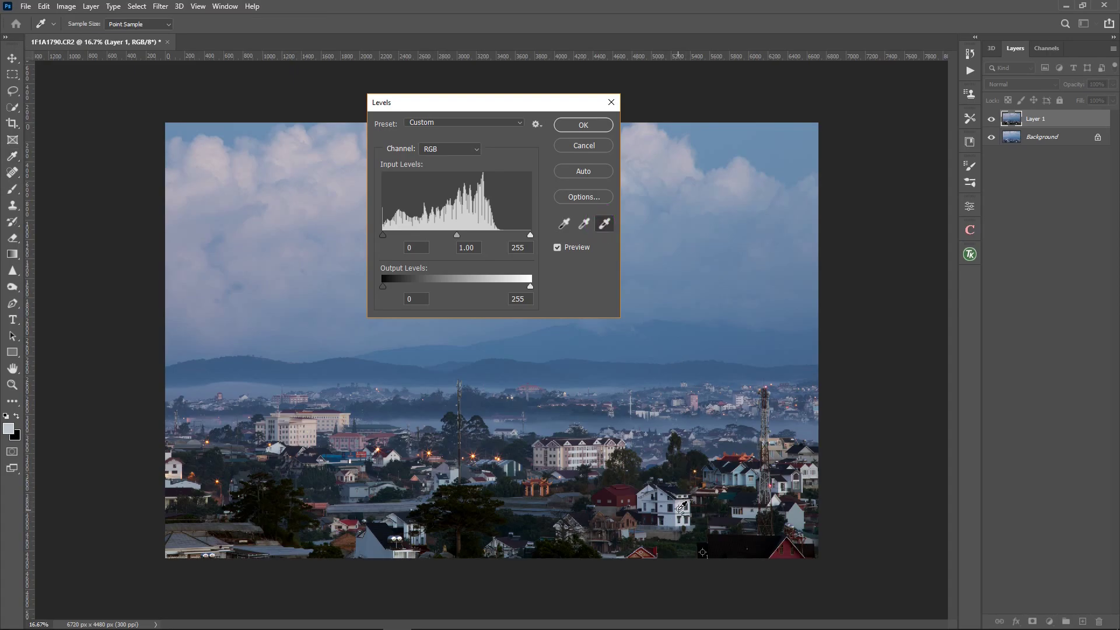
{"action": "left_click", "coordinate": [678, 509]}
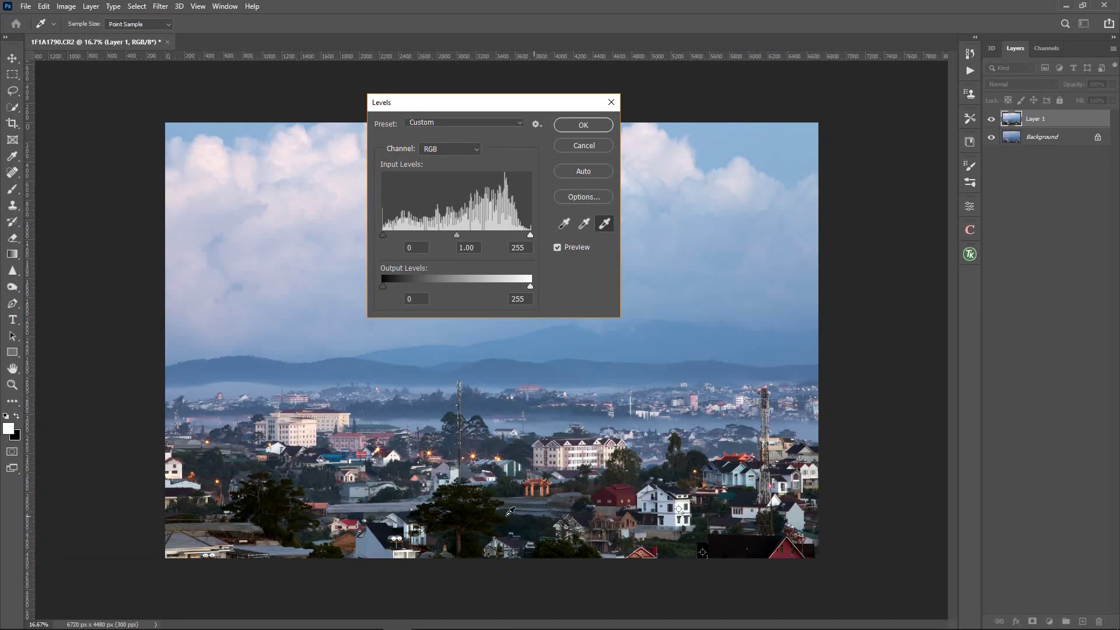
{"action": "left_click", "coordinate": [583, 125]}
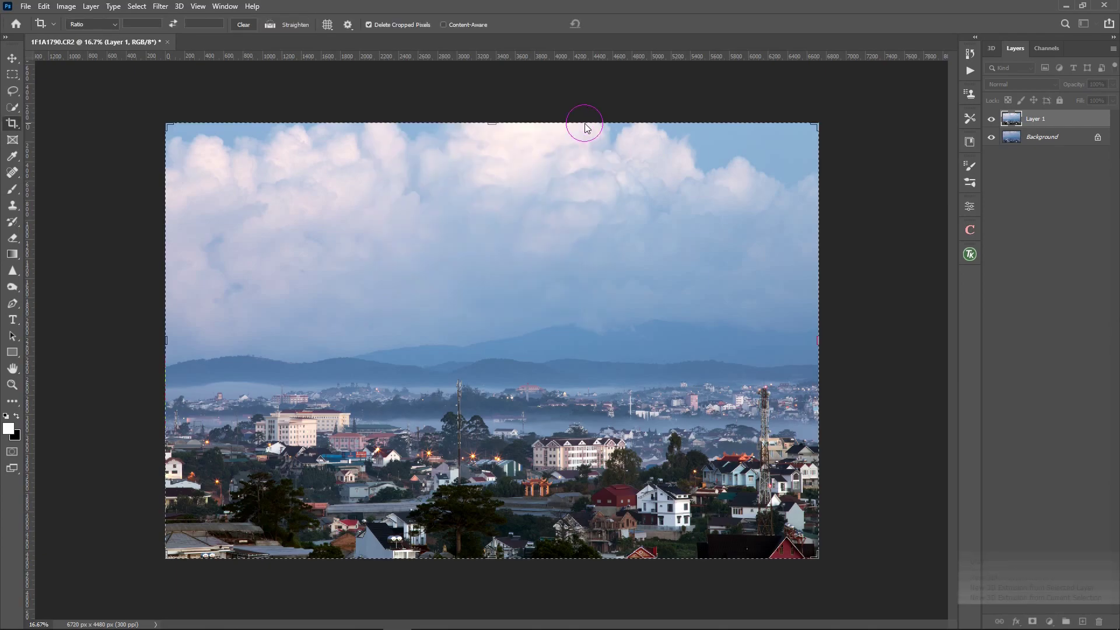
Merge the visible layers into the Background, then duplicate it as a new Layer 1
{"action": "key", "text": "c"}
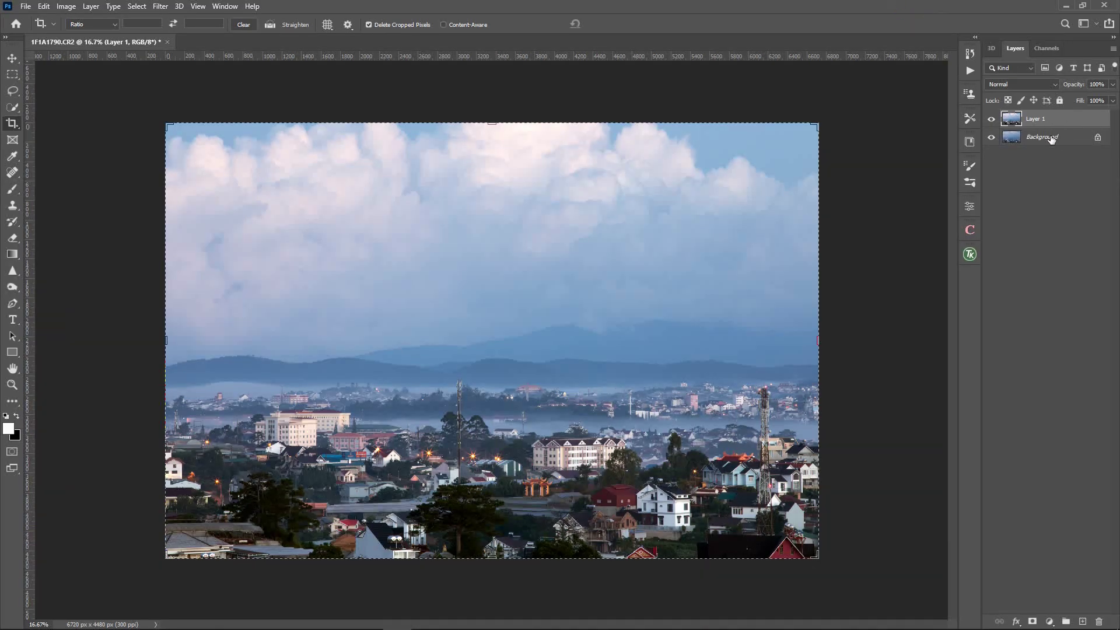
{"action": "right_click", "coordinate": [1071, 119]}
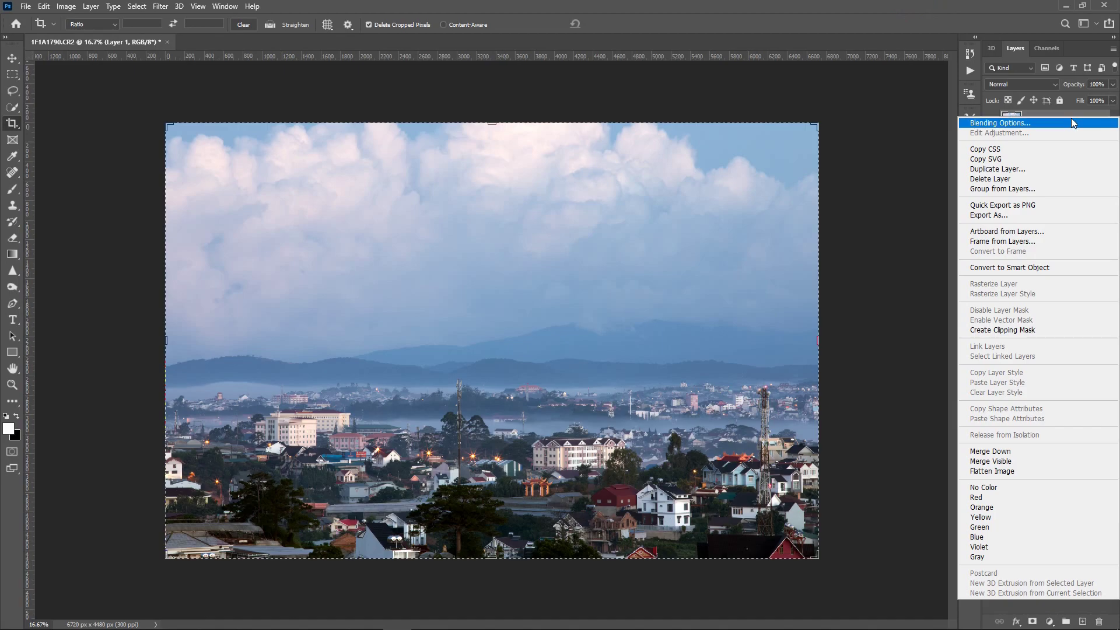
{"action": "left_click", "coordinate": [985, 462]}
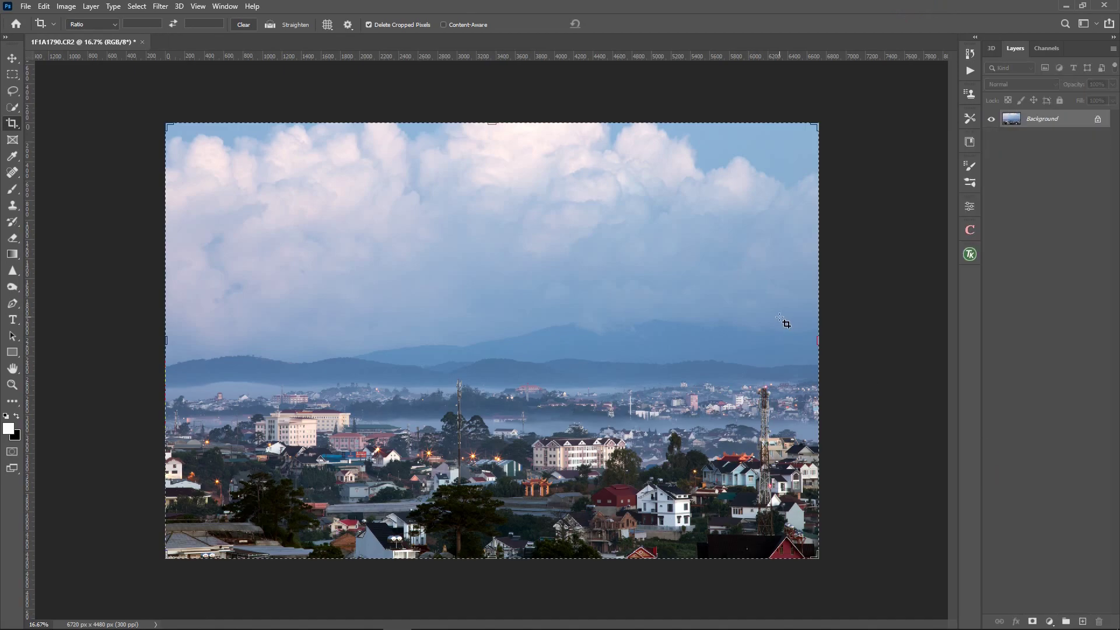
{"action": "key", "text": "ctrl"}
{"action": "key", "text": "ctrl+j"}
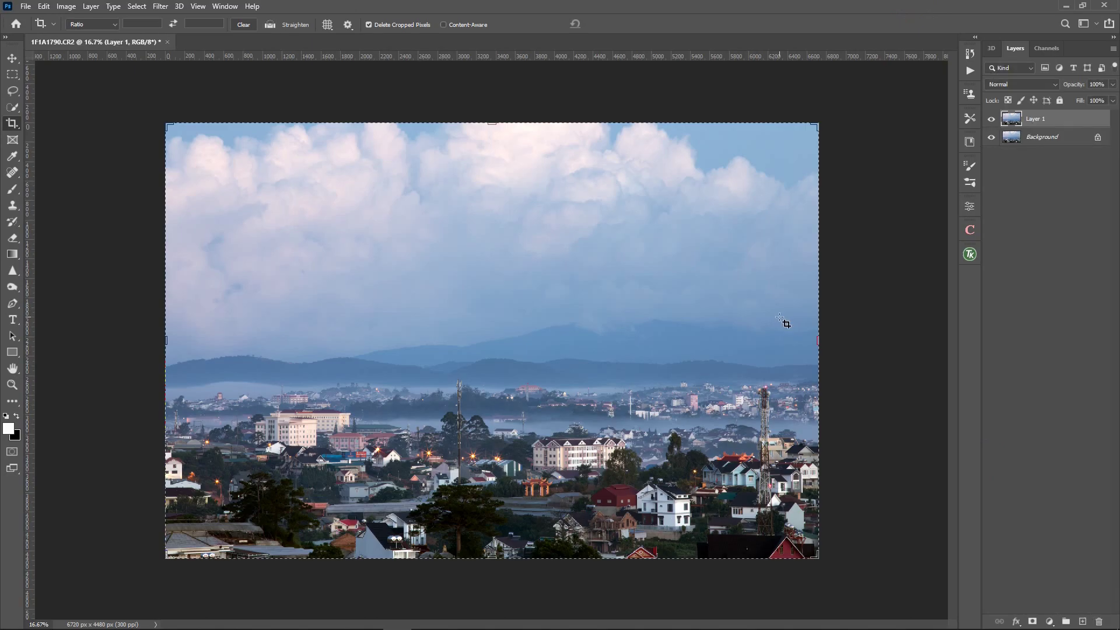
{"action": "left_click", "coordinate": [161, 6]}
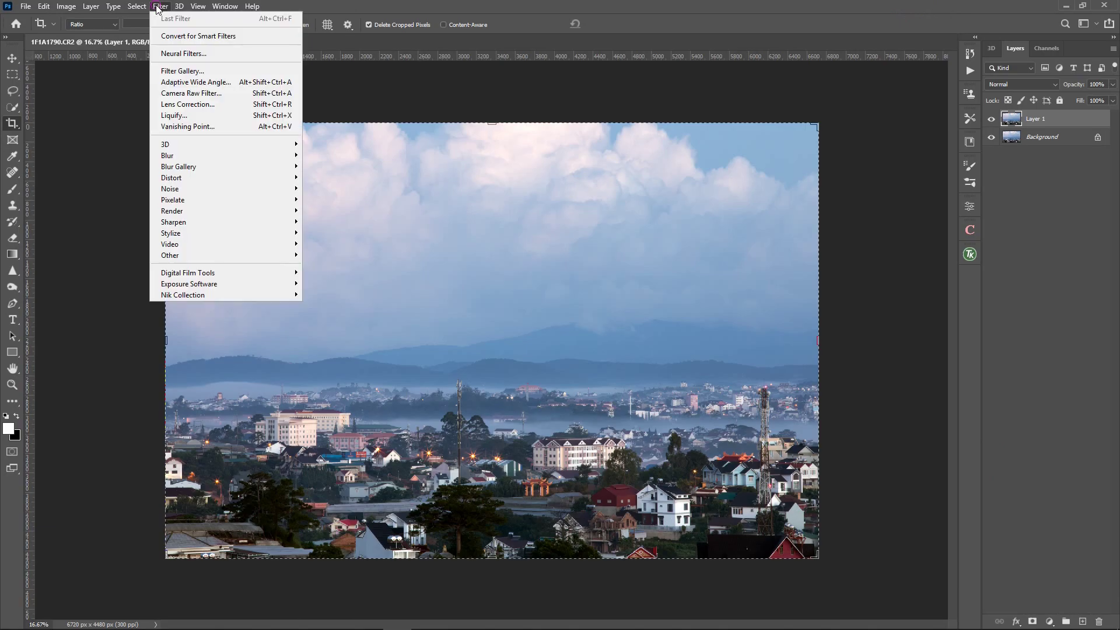
Apply the Camera Raw Filter to Layer 1 and raise Exposure to +0.90
{"action": "left_click", "coordinate": [201, 96]}
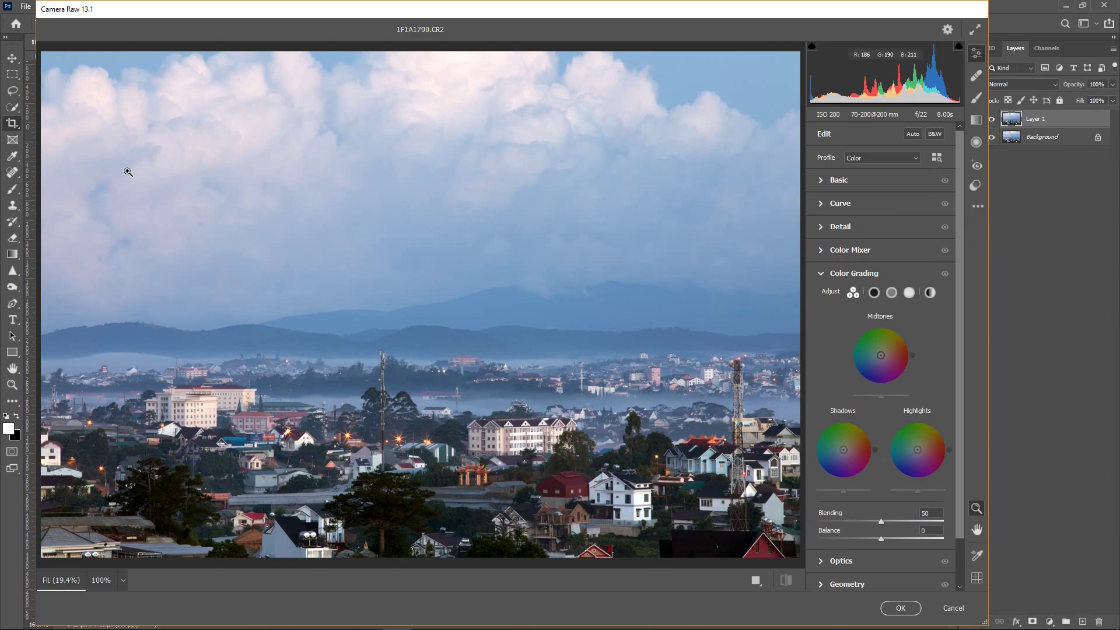
{"action": "left_click", "coordinate": [824, 182]}
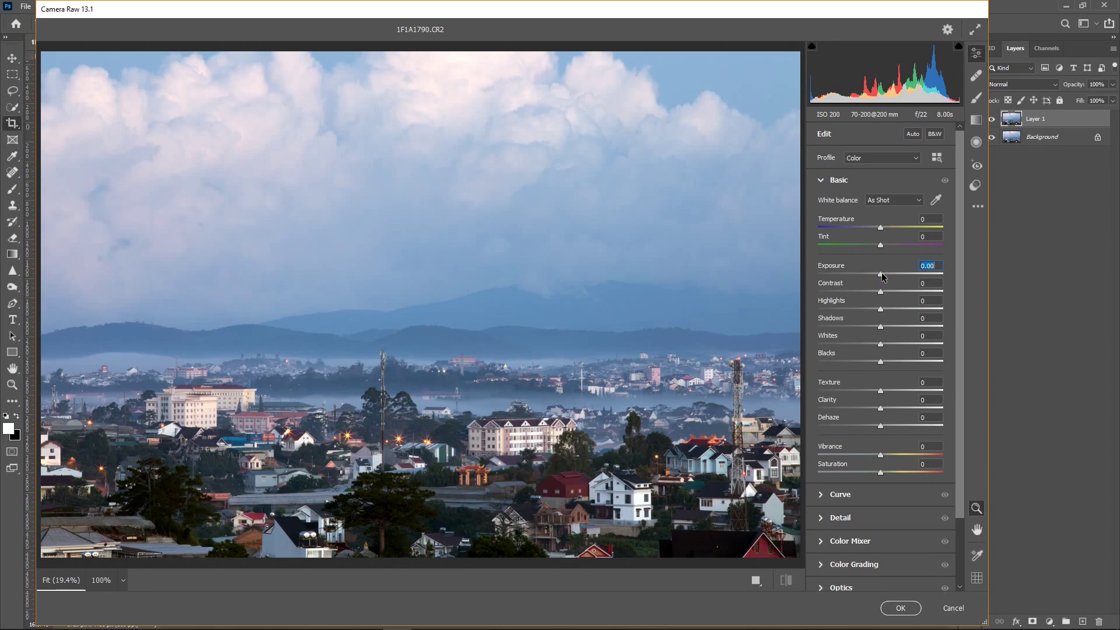
{"action": "left_click_drag", "start_coordinate": [883, 274], "coordinate": [888, 274]}
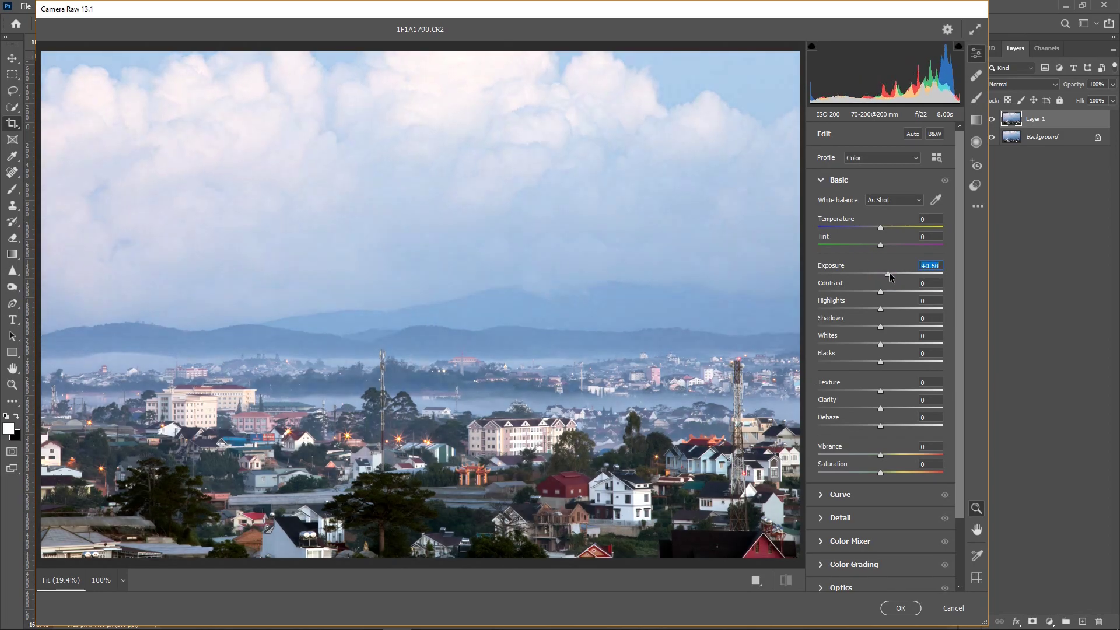
{"action": "left_click_drag", "start_coordinate": [889, 272], "coordinate": [888, 272]}
In Color Grading, set Shadows luminance to -39 and Highlights luminance to 33
{"action": "left_click", "coordinate": [821, 565]}
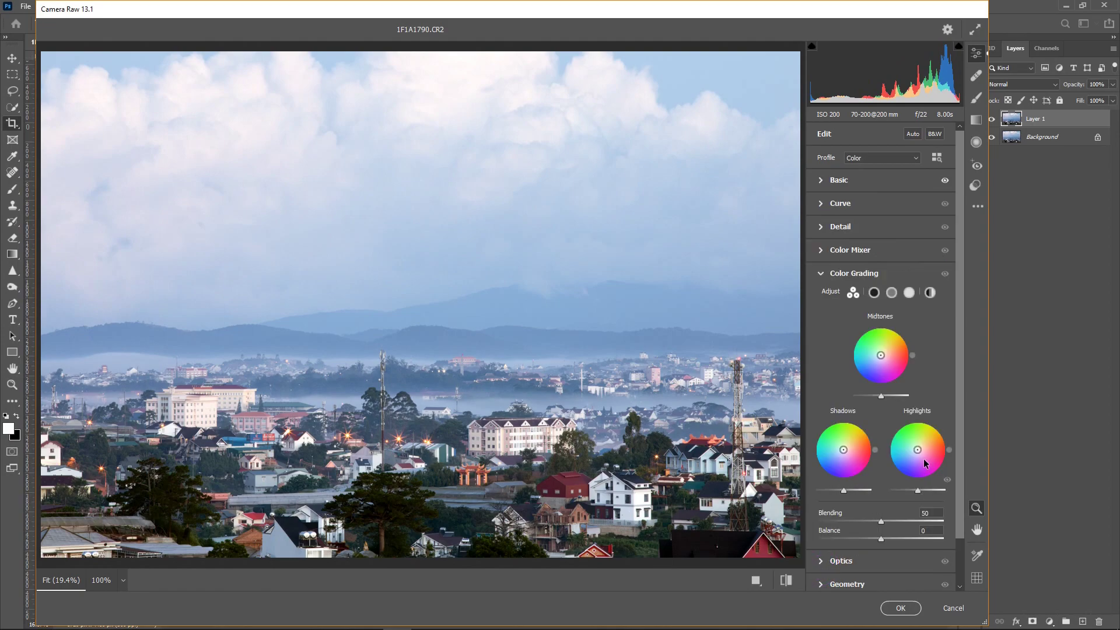
{"action": "left_click", "coordinate": [843, 491]}
{"action": "left_click_drag", "start_coordinate": [839, 491], "coordinate": [832, 493]}
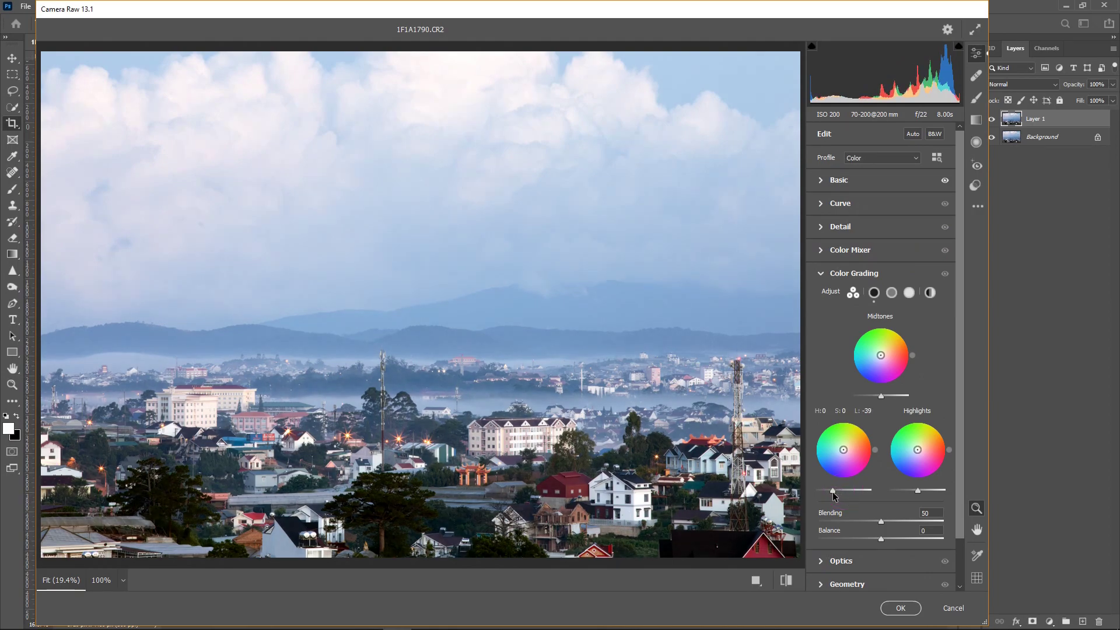
{"action": "left_click", "coordinate": [918, 492]}
{"action": "left_click_drag", "start_coordinate": [920, 493], "coordinate": [927, 493]}
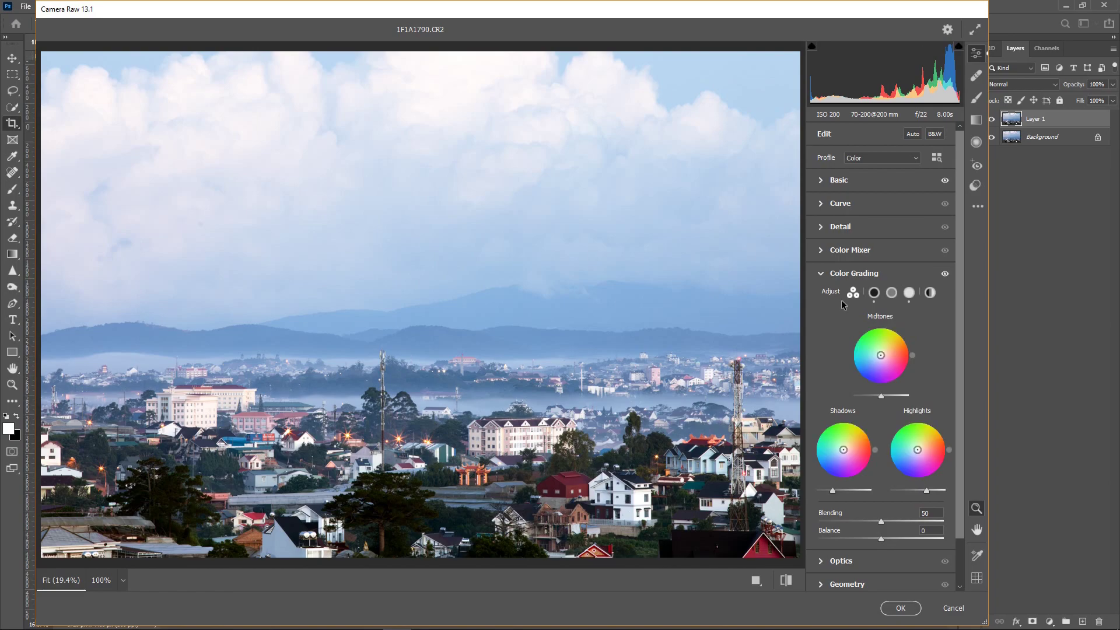
{"action": "left_click", "coordinate": [821, 251]}
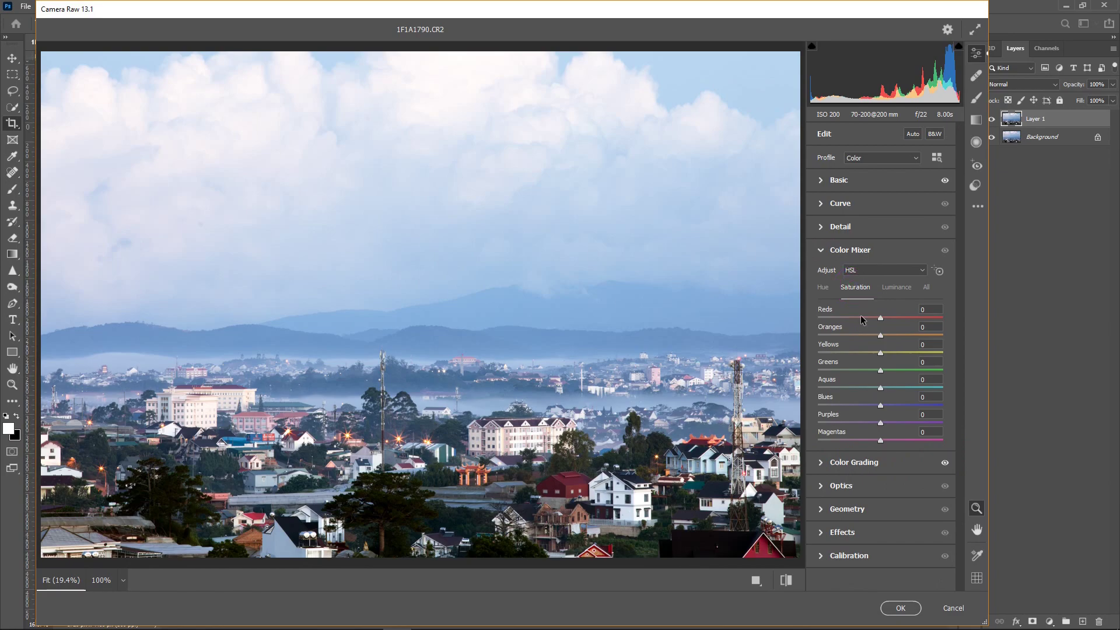
Raise Yellows and Greens HSL saturation to +25 and commit the Camera Raw filter
{"action": "left_click_drag", "start_coordinate": [880, 351], "coordinate": [895, 352]}
{"action": "left_click_drag", "start_coordinate": [880, 370], "coordinate": [895, 370]}
{"action": "left_click", "coordinate": [899, 608]}
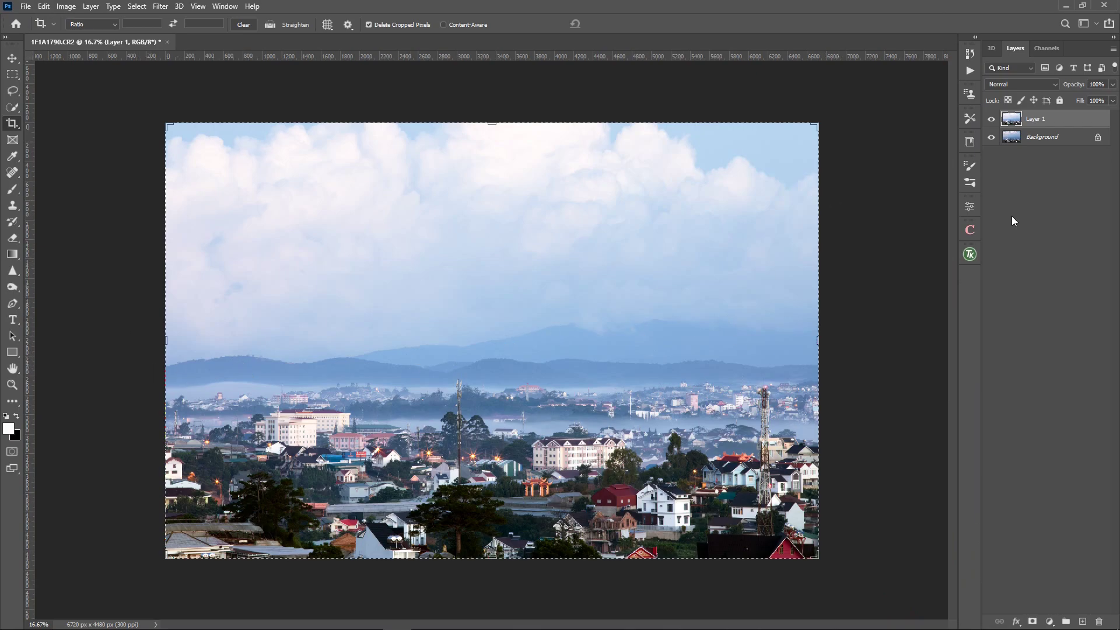
Add a white layer mask to Layer 1 and set up a 1786 px Soft Round brush
{"action": "left_click", "coordinate": [1032, 622]}
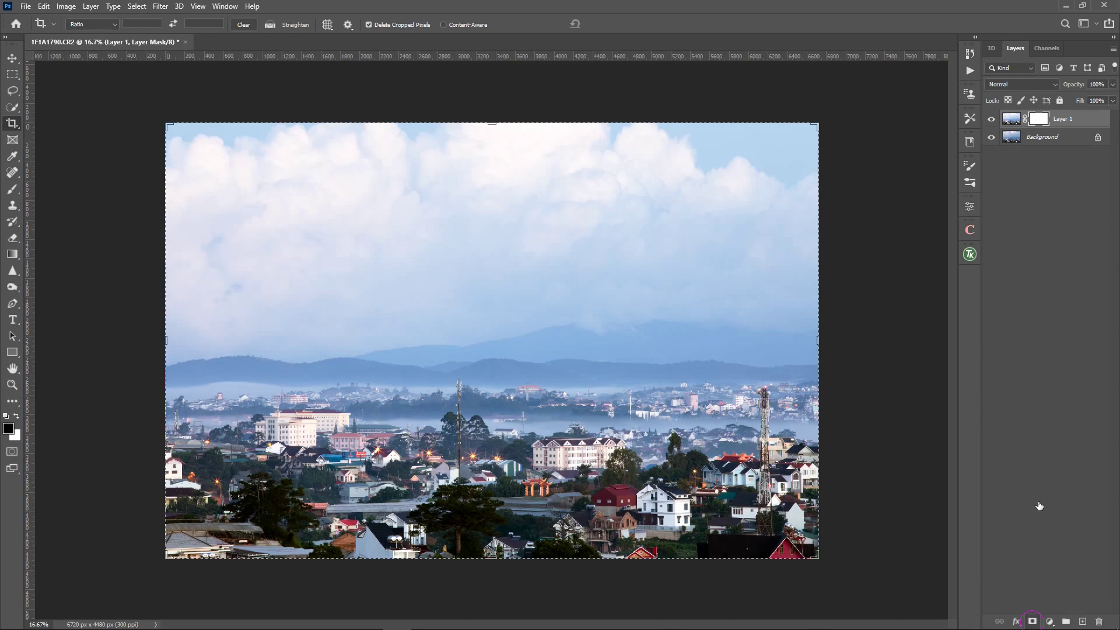
{"action": "left_click", "coordinate": [9, 194]}
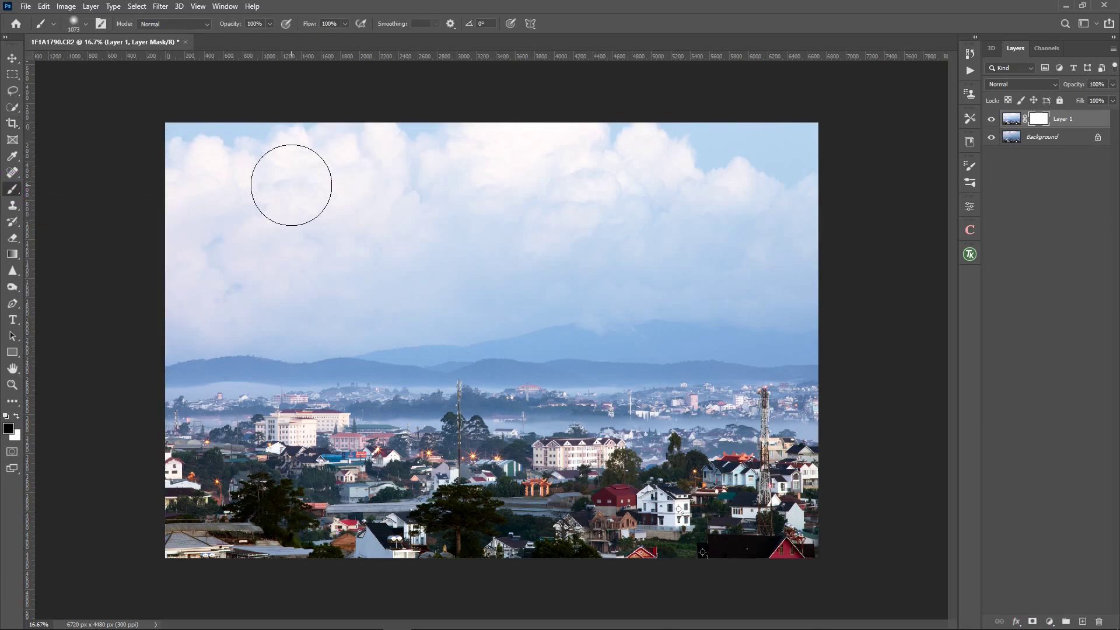
{"action": "left_click", "coordinate": [85, 23]}
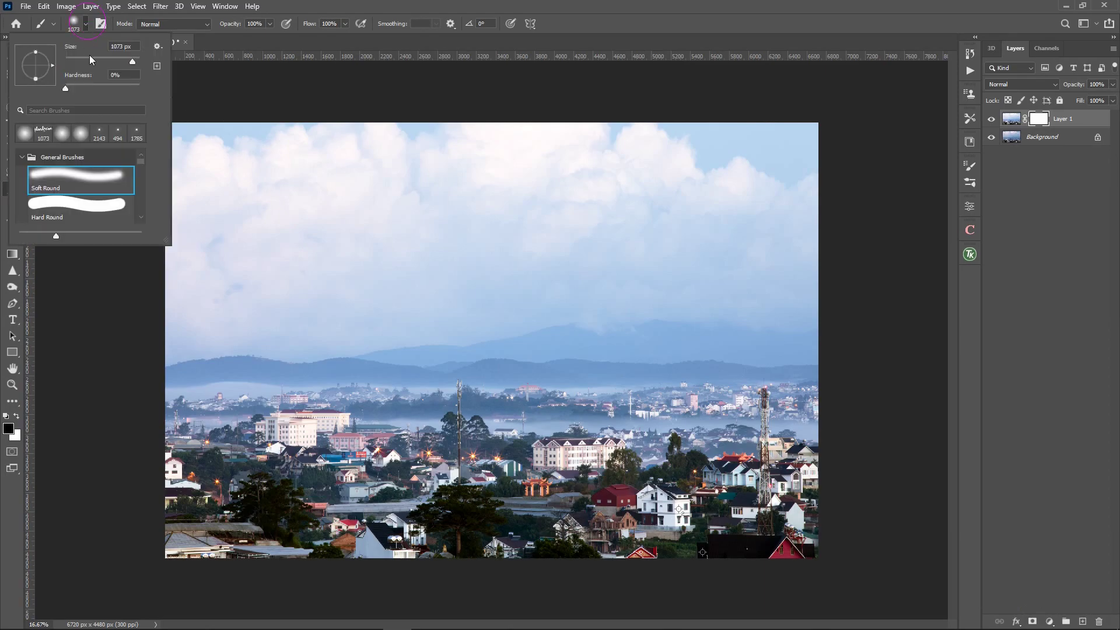
{"action": "left_click_drag", "start_coordinate": [131, 59], "coordinate": [135, 59]}
{"action": "left_click", "coordinate": [369, 10]}
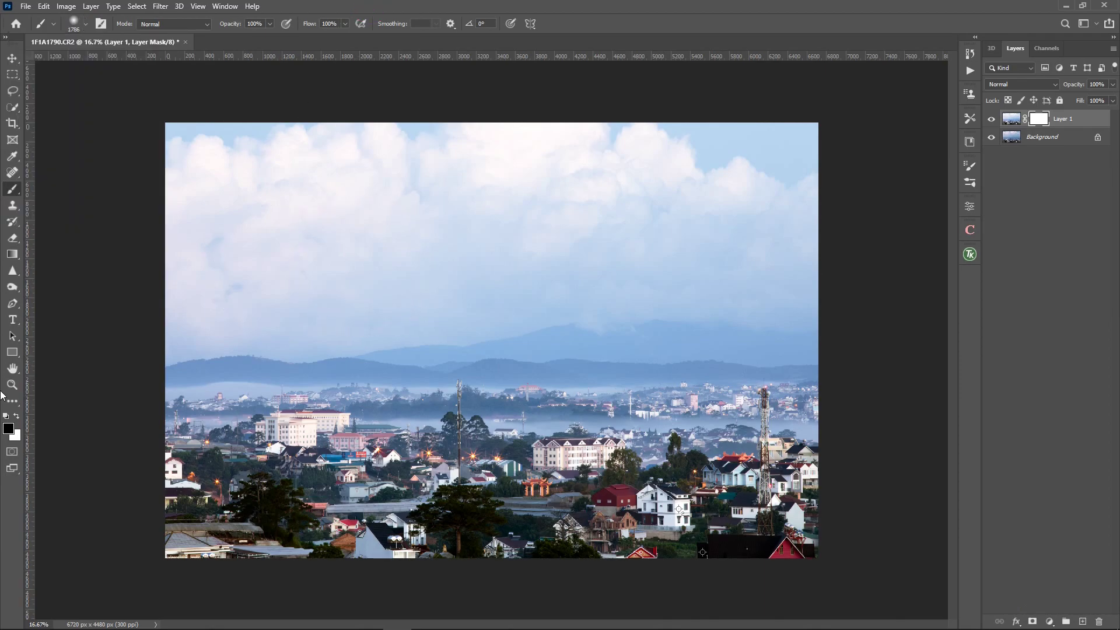
{"action": "left_click", "coordinate": [8, 430]}
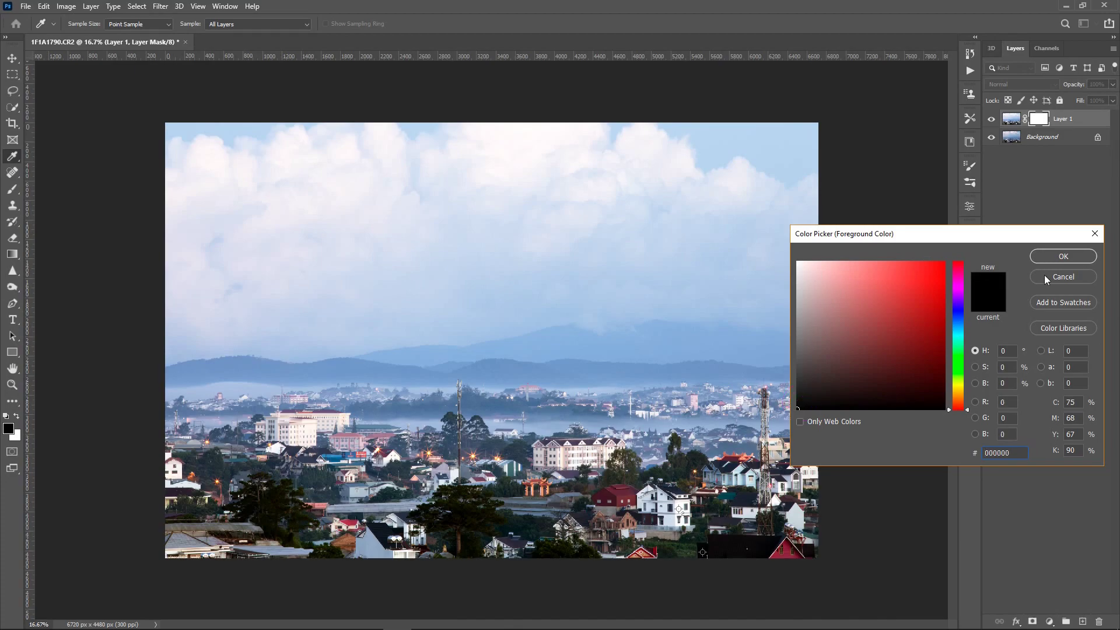
Keep black as the foreground colour and brush it over the sky on Layer 1's mask
{"action": "left_click", "coordinate": [1073, 258]}
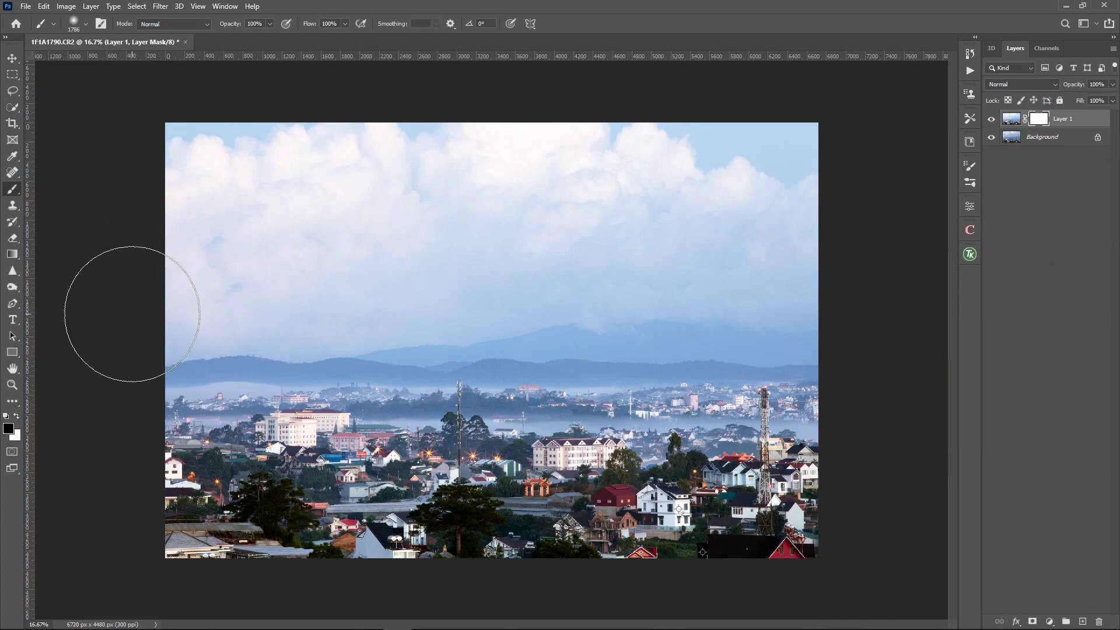
{"action": "mouse_move", "coordinate": [132, 314]}
{"action": "left_mouse_down"}
{"action": "mouse_move", "coordinate": [325, 293]}
{"action": "mouse_move", "coordinate": [820, 303]}
{"action": "mouse_move", "coordinate": [765, 262]}
{"action": "mouse_move", "coordinate": [460, 249]}
{"action": "mouse_move", "coordinate": [238, 262]}
{"action": "mouse_move", "coordinate": [169, 236]}
{"action": "mouse_move", "coordinate": [530, 187]}
{"action": "mouse_move", "coordinate": [812, 219]}
{"action": "mouse_move", "coordinate": [779, 180]}
{"action": "mouse_move", "coordinate": [80, 150]}
{"action": "left_mouse_up"}
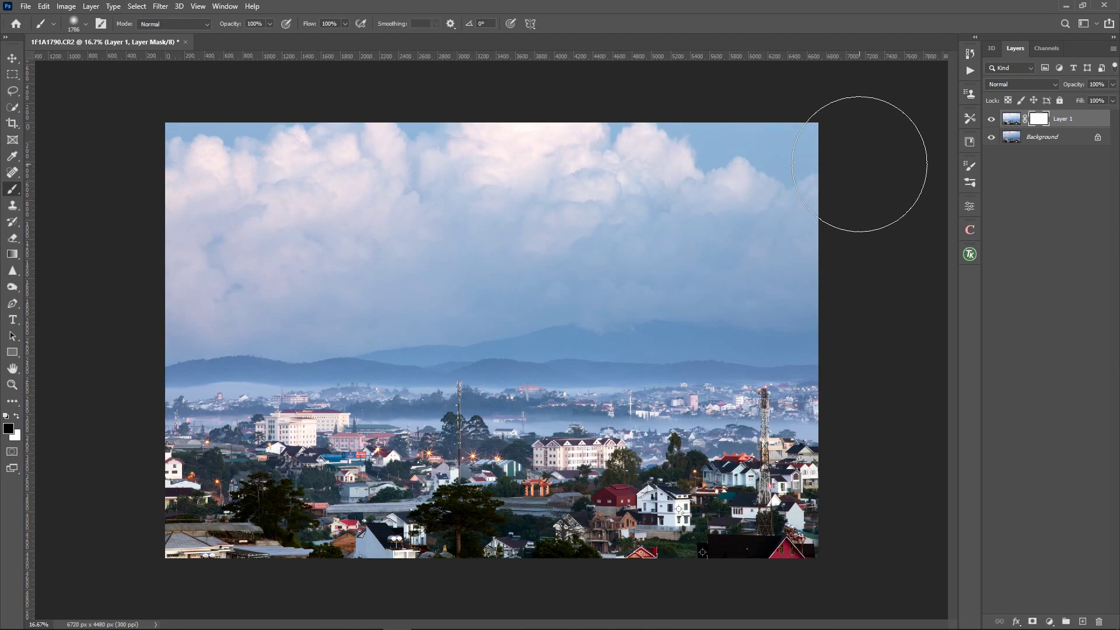